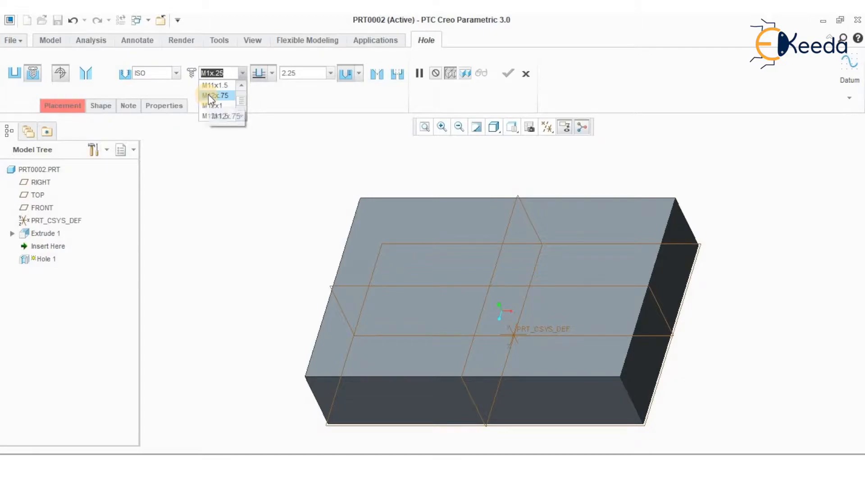
- Place an ISO M12x.75 hole on the block's top face, about 63 from the front edge and 94 from the left edge
left_click(222, 98)
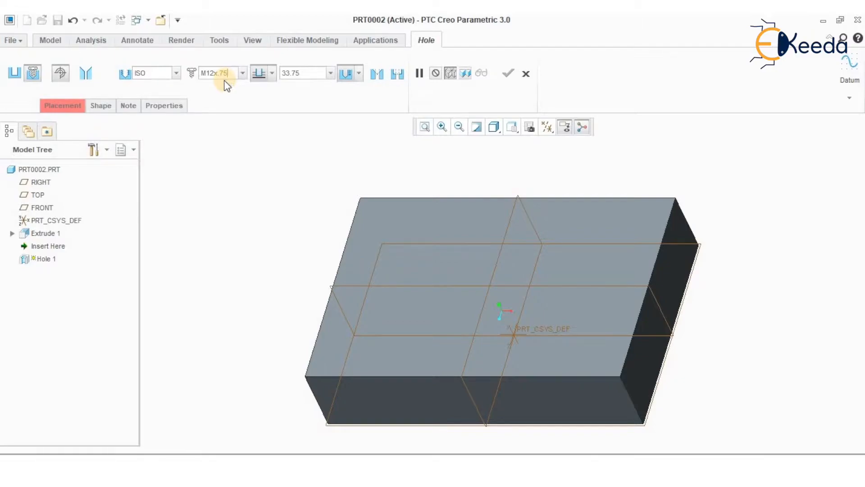
left_click(383, 342)
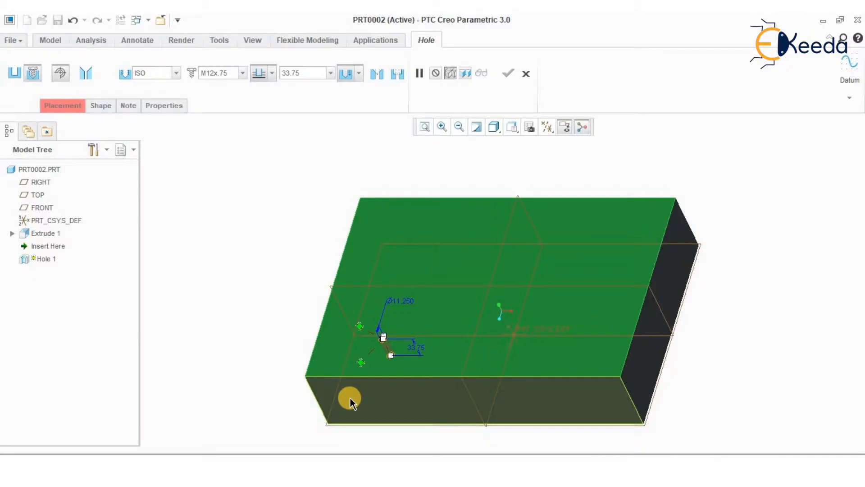
left_click(65, 106)
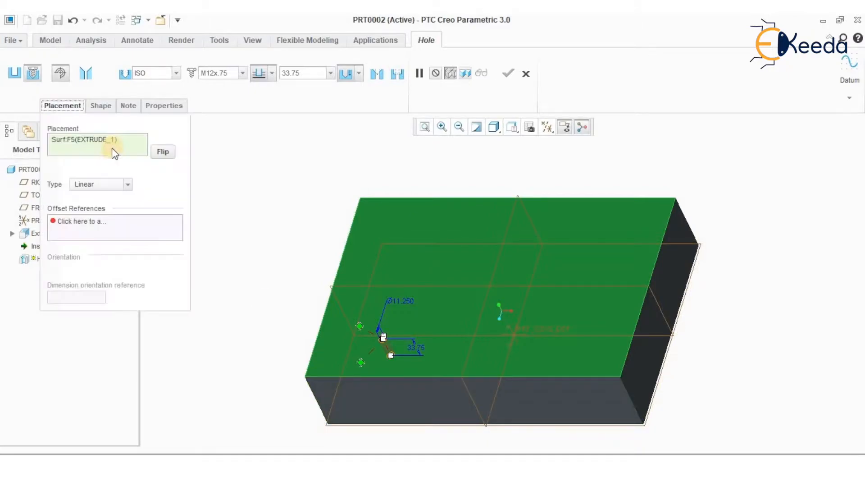
left_click(75, 222)
left_click_drag(363, 363, 361, 379)
left_click_drag(361, 330, 317, 337)
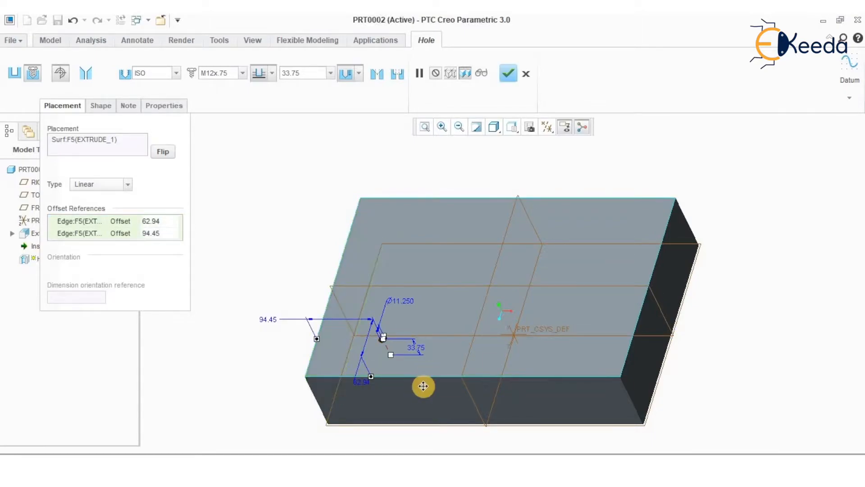
- Set the M12x.75 hole's drill depth to 30
scroll(430, 378, "up", 5)
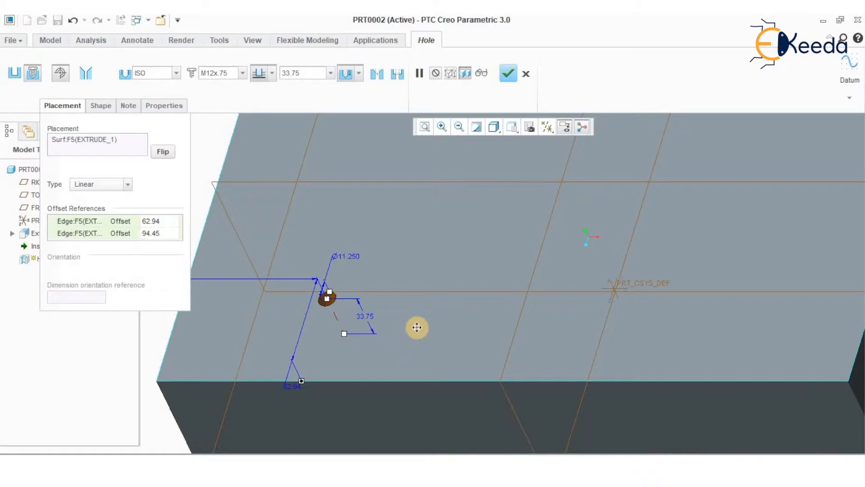
scroll(446, 225, "down", 6)
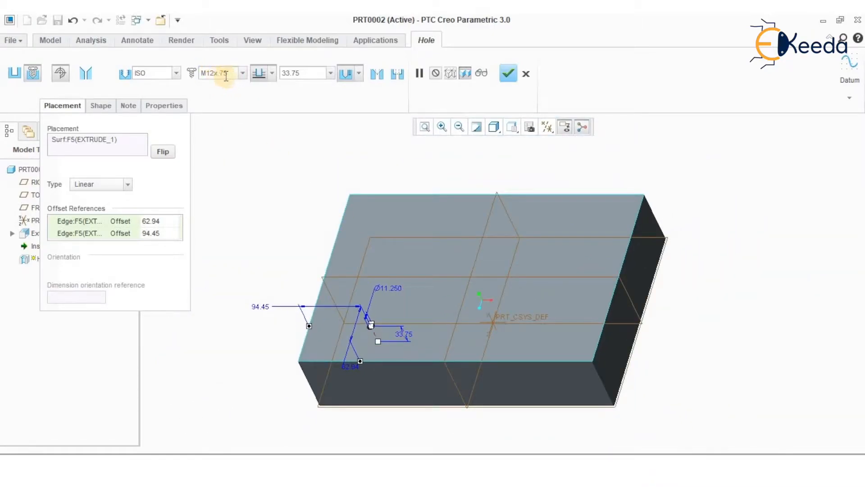
double_click(309, 73)
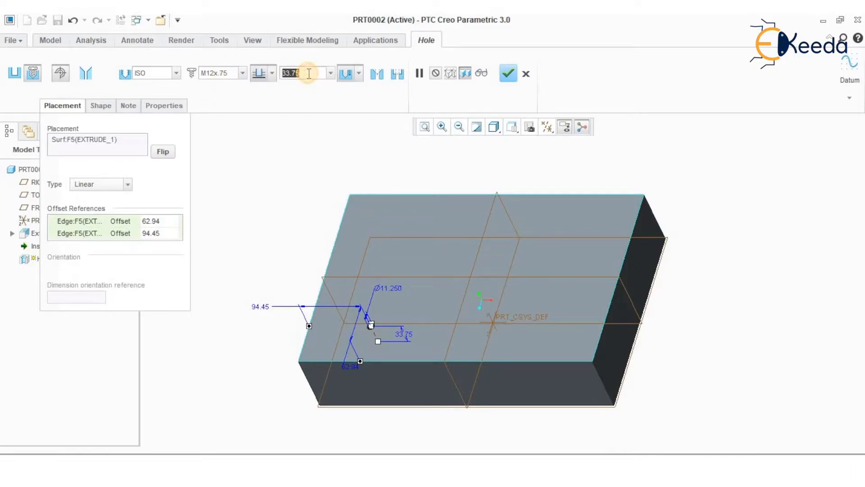
type("30")
key("Return")
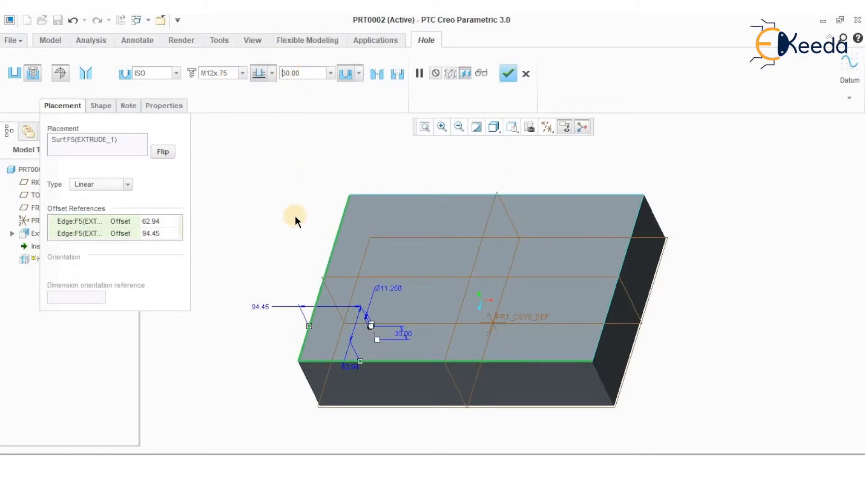
- Preview the M12x.75 hole and examine its internal shape with the model in hidden-line display
left_click(481, 74)
middle_click_drag(302, 243, 293, 203)
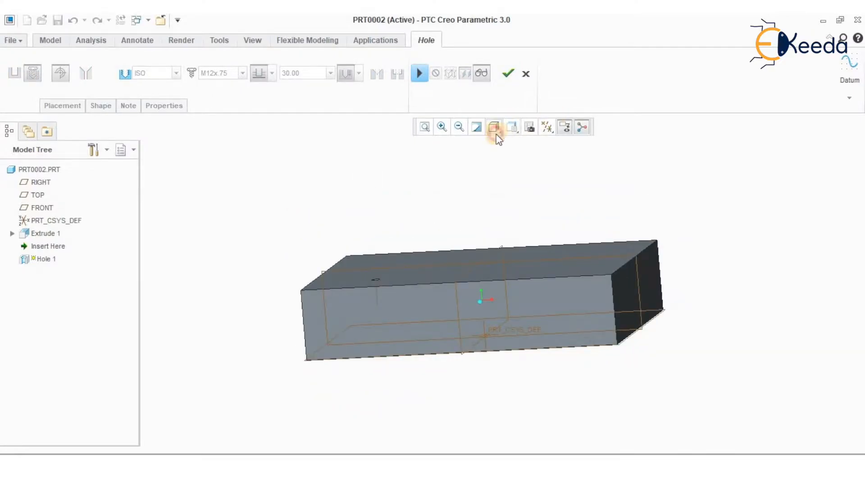
left_click(510, 129)
left_click(509, 199)
middle_click_drag(317, 203, 299, 248)
scroll(289, 290, "down", 5)
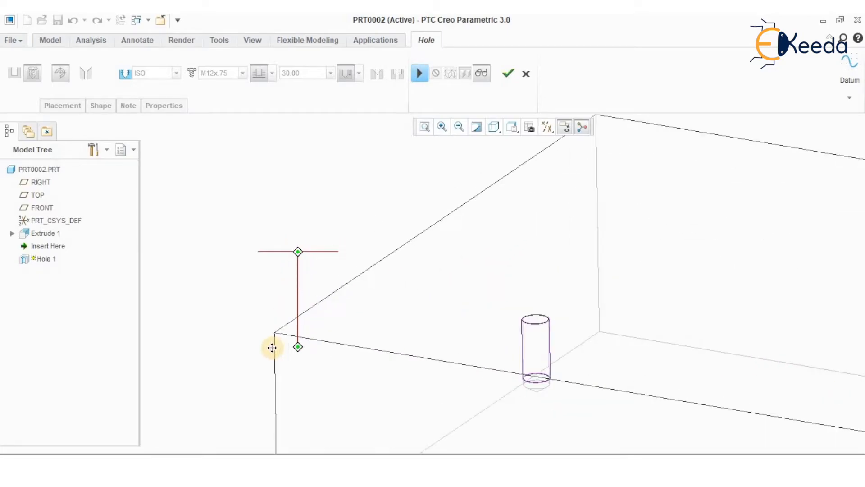
scroll(501, 278, "down", 2)
scroll(527, 284, "up", 2)
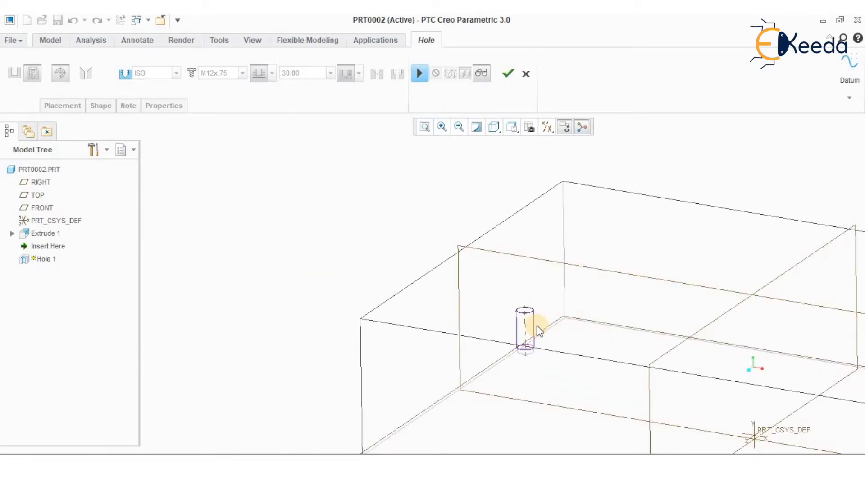
- Resume editing the M12x.75 hole and add a countersink to it
left_click(421, 72)
middle_click_drag(462, 204, 374, 169, "shift")
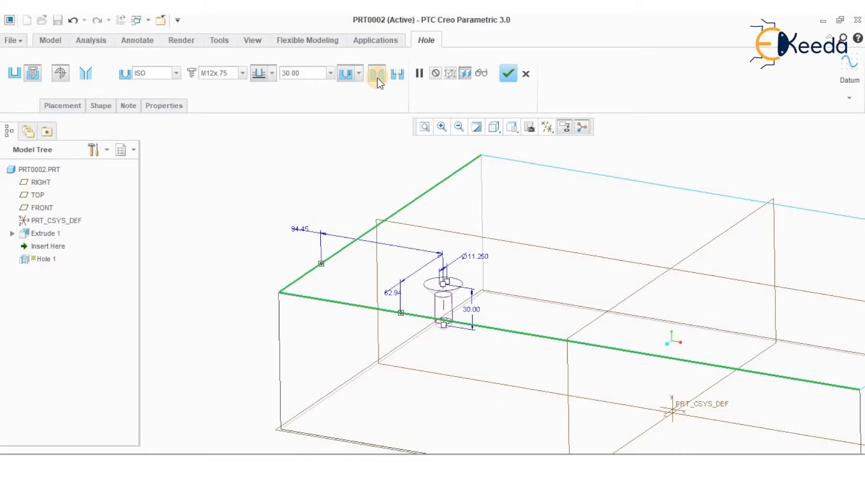
mouse_move(338, 175)
middle_mouse_down()
mouse_move(342, 163)
mouse_move(323, 193)
mouse_move(327, 186)
middle_mouse_up()
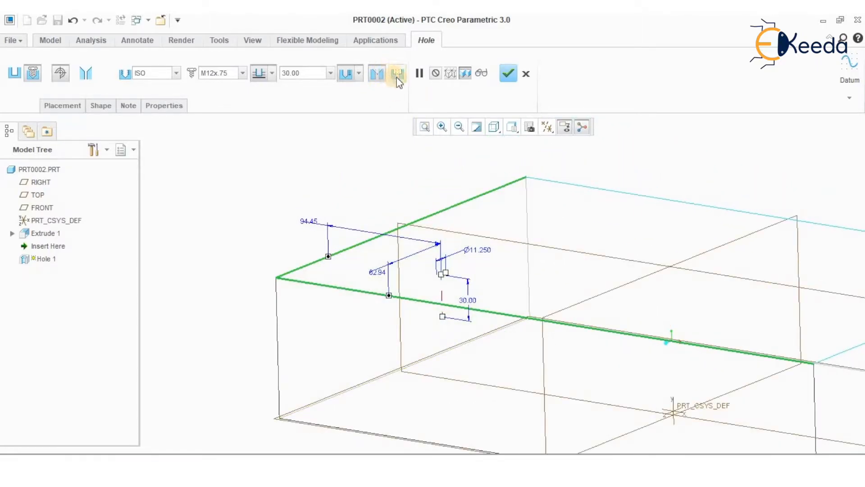
- Try a counterbore with and without the countersink, and return the hole to a countersink only
left_click(396, 75)
middle_click_drag(349, 165, 388, 91)
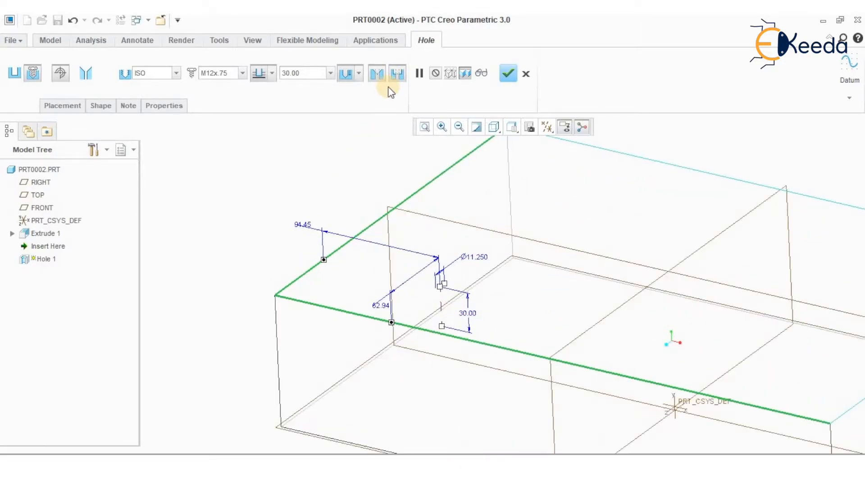
left_click(377, 74)
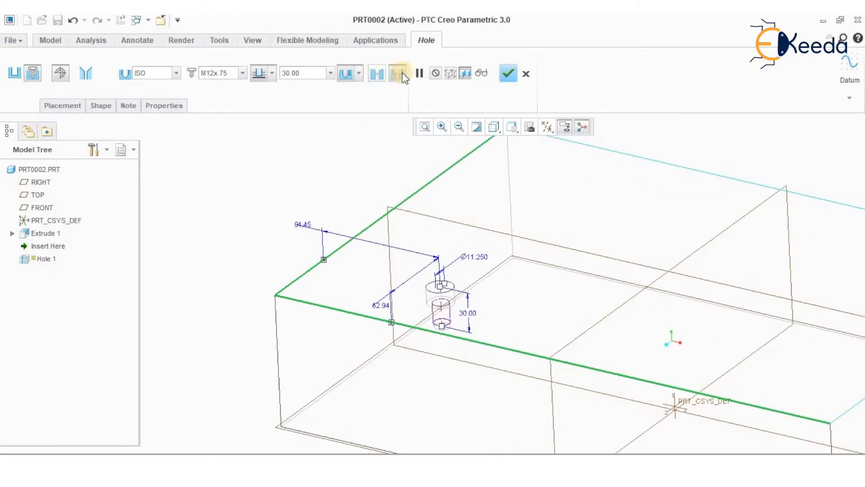
left_click(396, 73)
left_click(379, 74)
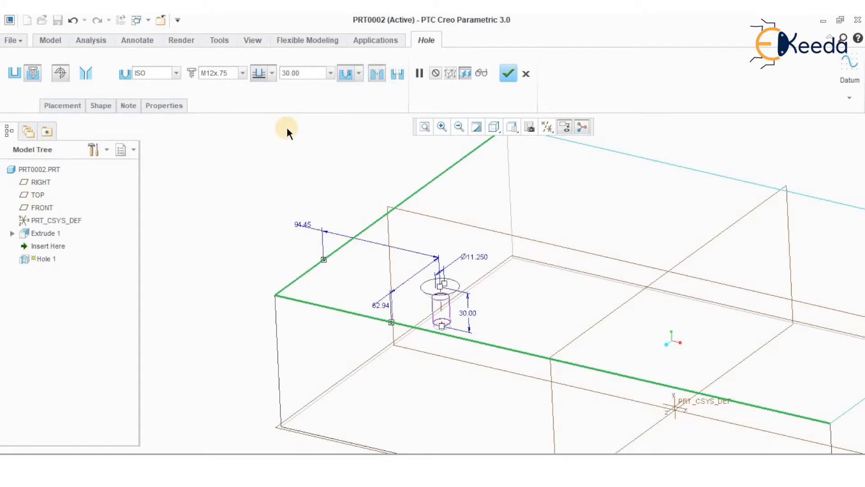
- Set the countersink diameter to 25 in the hole's shape settings
left_click(108, 110)
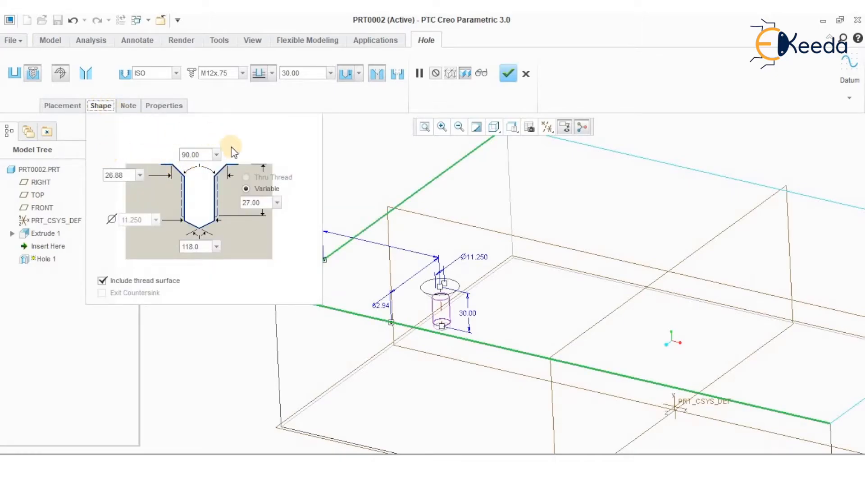
double_click(118, 175)
type("25")
key("Return")
- Compare the hole's shape profile with a counterbore alone and combined with the countersink, and restore the countersink-only profile
left_click(398, 73)
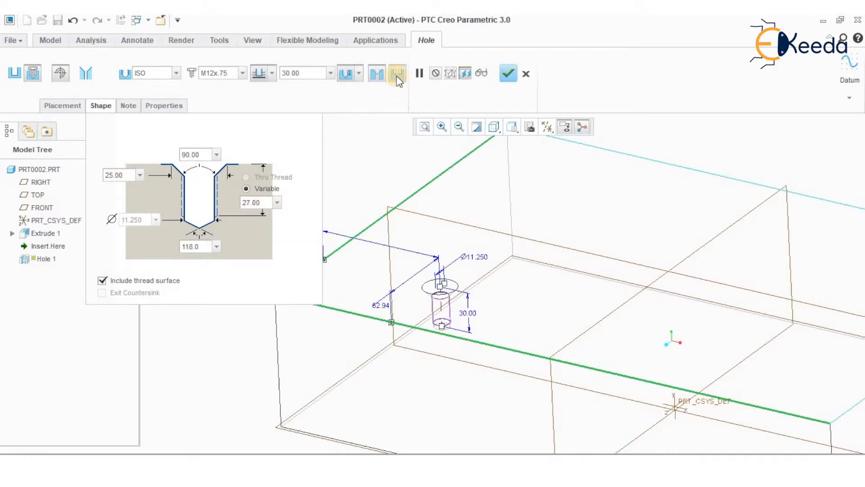
left_click(401, 74)
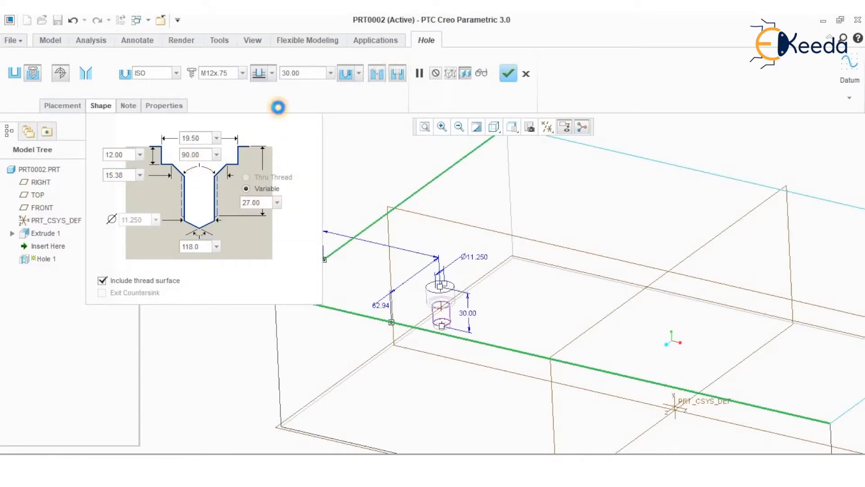
left_click(188, 140)
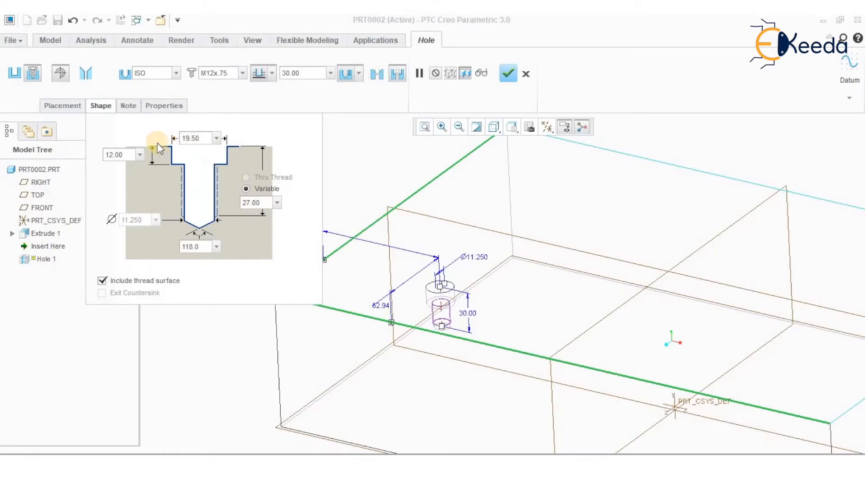
middle_click_drag(381, 181, 367, 133)
left_click(377, 73)
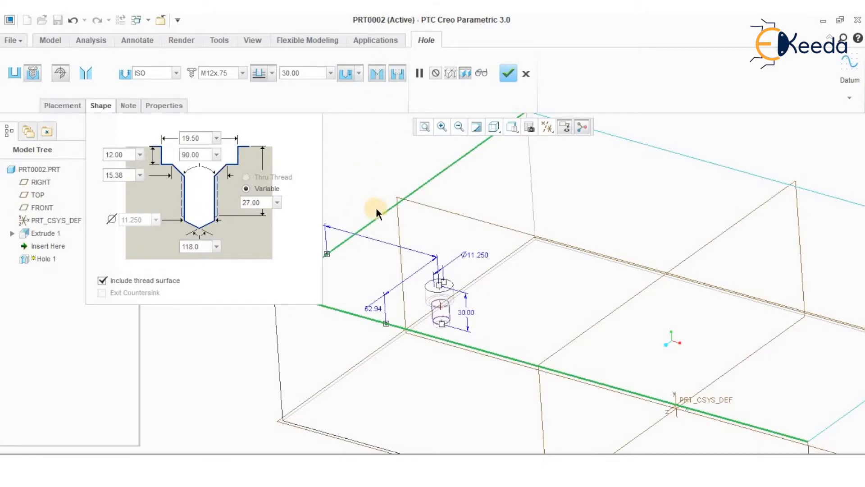
middle_click_drag(381, 180, 244, 217)
left_click(397, 74)
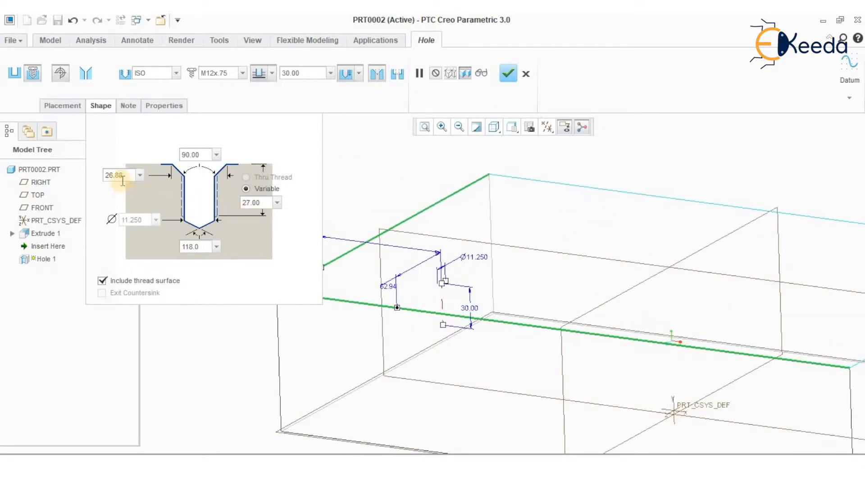
- Complete the countersunk M12x.75 hole and return the model to shaded display
middle_click(394, 141)
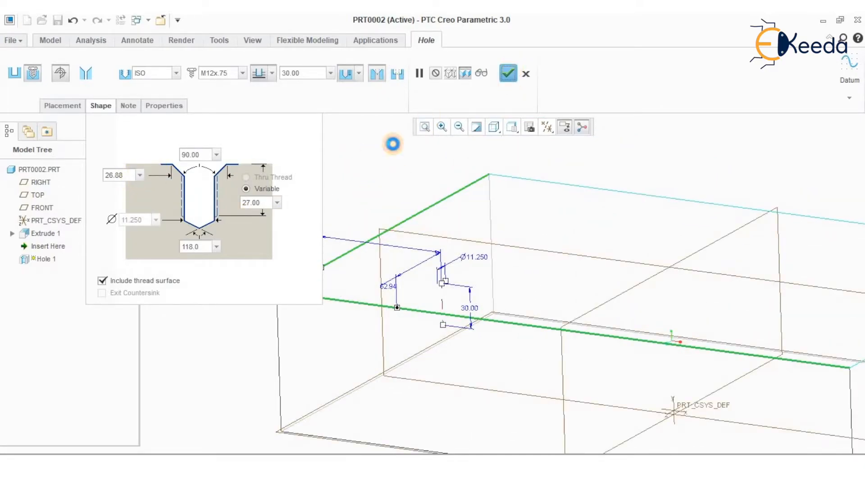
left_click(494, 127)
left_click(541, 158)
mouse_move(279, 251)
middle_mouse_down()
mouse_move(275, 276)
mouse_move(277, 249)
middle_mouse_up()
middle_click_drag(334, 286, 432, 158, "ctrl")
- Start a second standard hole with the ISO M14x1 thread size and a counterbore
left_click(428, 53)
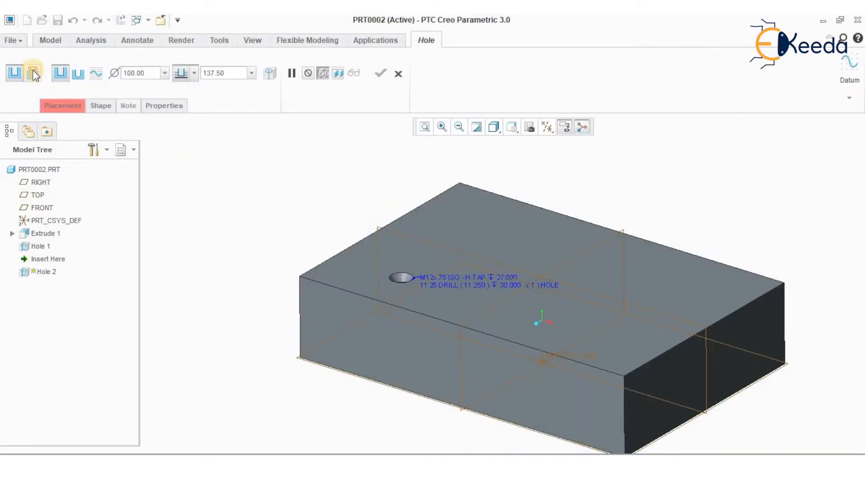
left_click(33, 73)
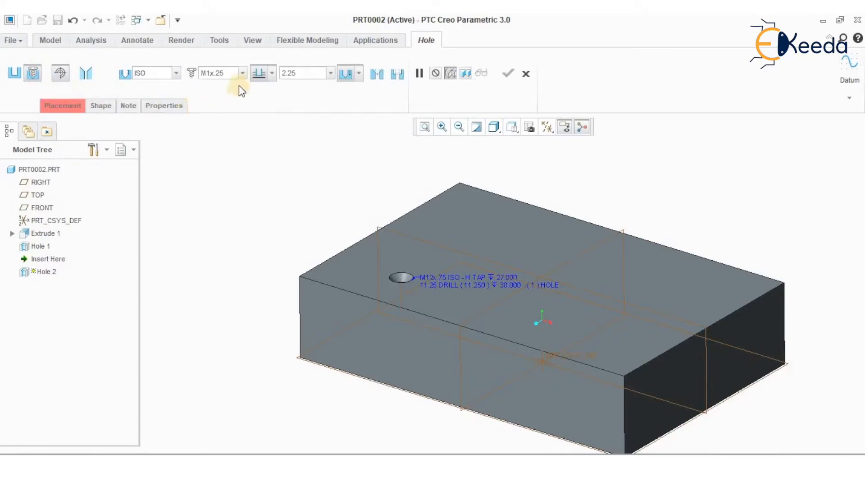
left_click(242, 74)
left_click(241, 117)
left_click_drag(245, 100, 244, 92)
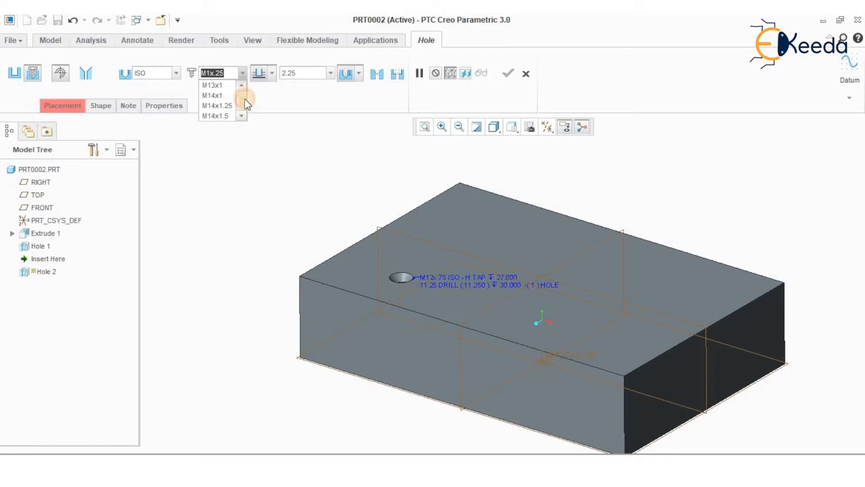
left_click(209, 95)
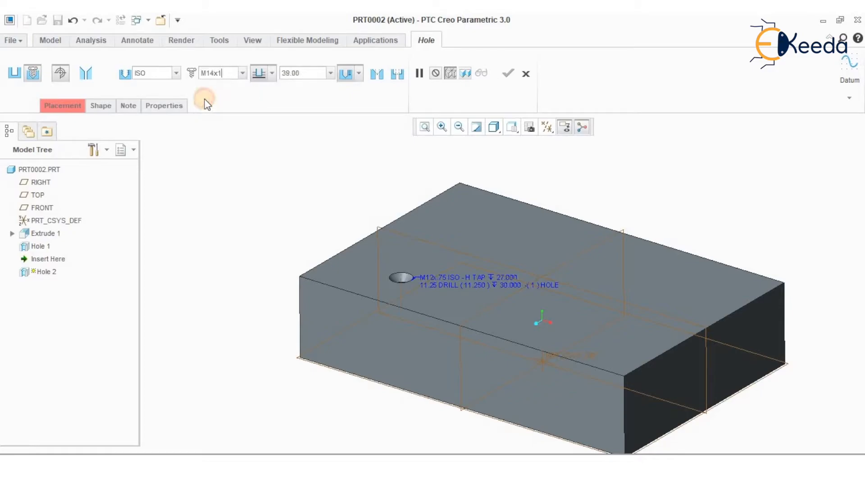
left_click(396, 75)
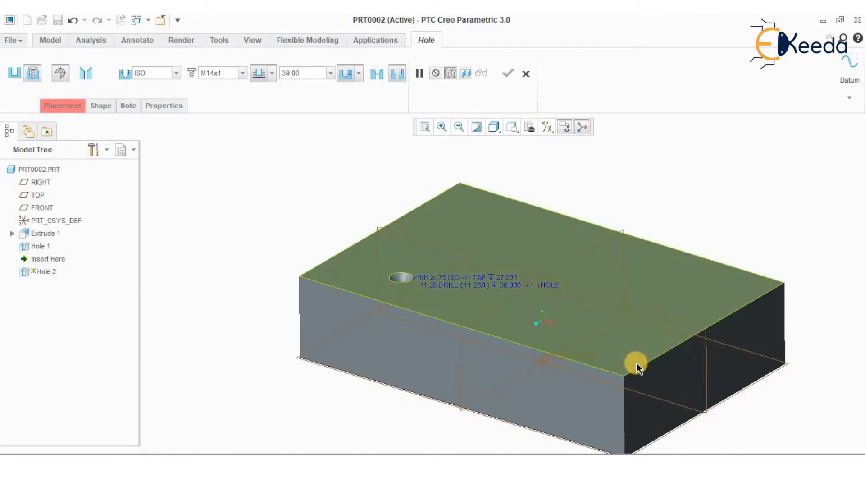
- Place the M14x1 hole on the top face, about 55 from the right edge and 65 from the front edge
left_click(619, 344)
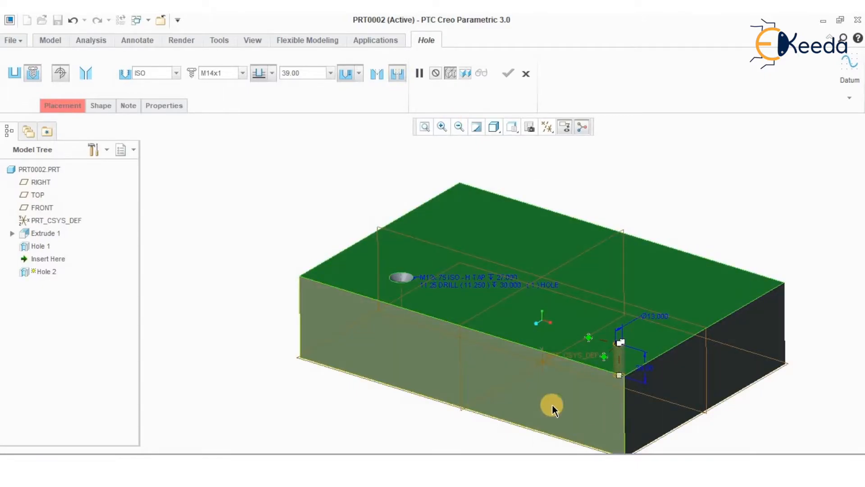
left_click(63, 105)
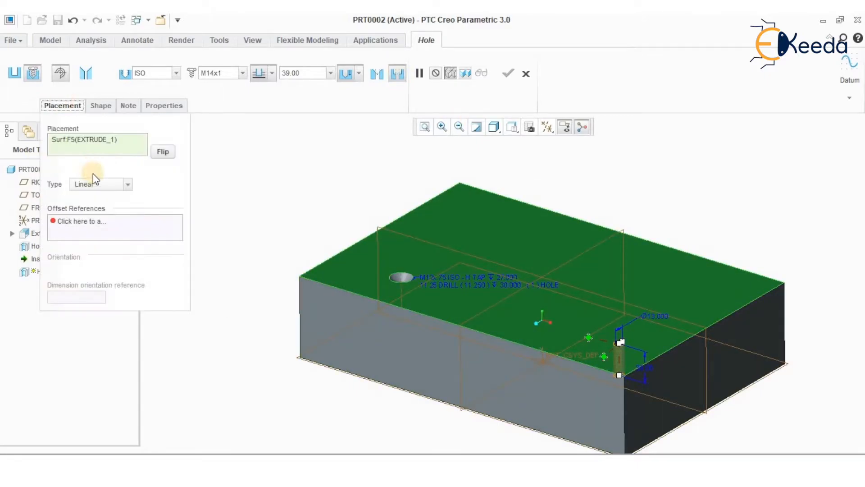
left_click(72, 220)
left_click(669, 350)
left_click(590, 365)
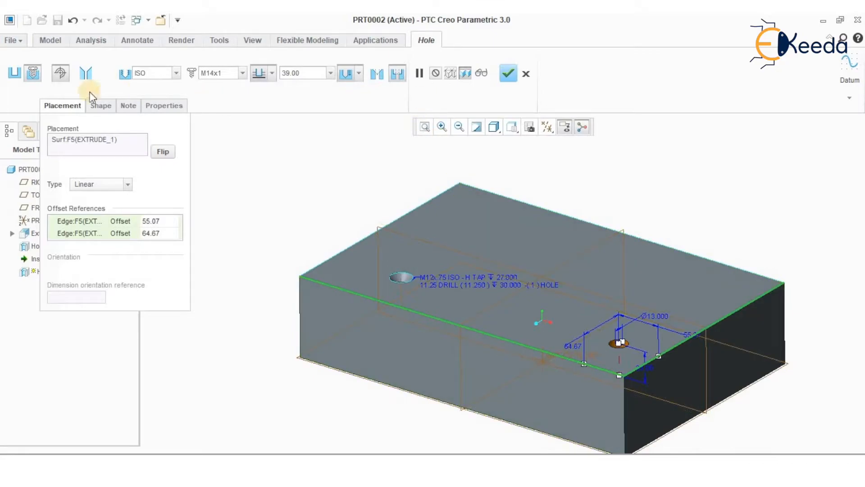
- Review the counterbored M14x1 hole's shape dimensions and complete the hole
left_click(107, 107)
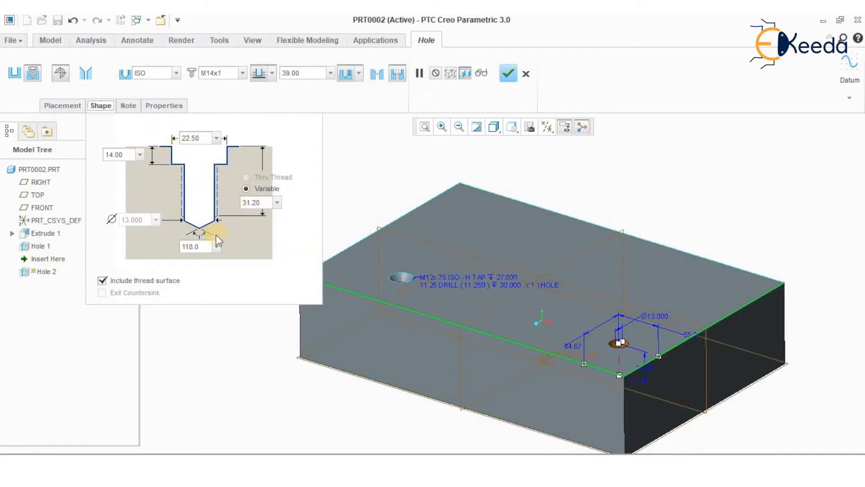
mouse_move(630, 171)
middle_mouse_down()
mouse_move(625, 204)
mouse_move(633, 172)
mouse_move(630, 198)
mouse_move(597, 172)
mouse_move(591, 202)
mouse_move(591, 175)
mouse_move(581, 193)
mouse_move(586, 186)
mouse_move(589, 193)
mouse_move(566, 193)
mouse_move(641, 228)
middle_mouse_up()
left_click(508, 73)
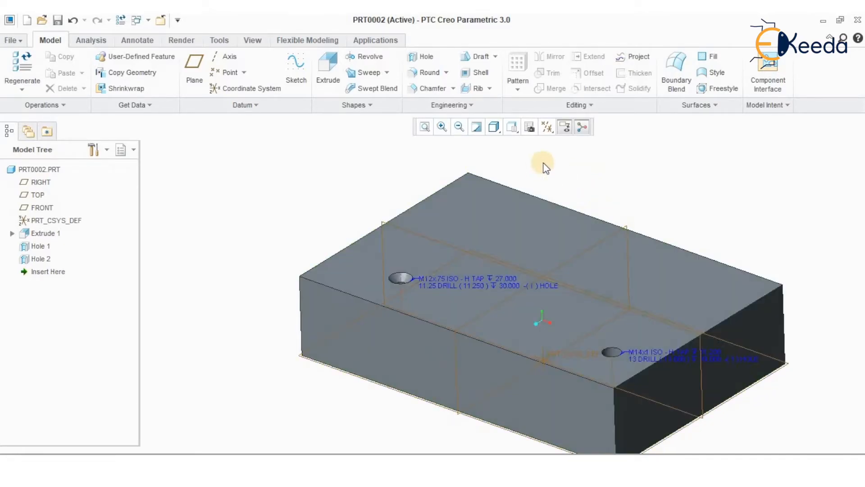
- Start a third hole with a sketched profile and place it on the block's top face
left_click(423, 57)
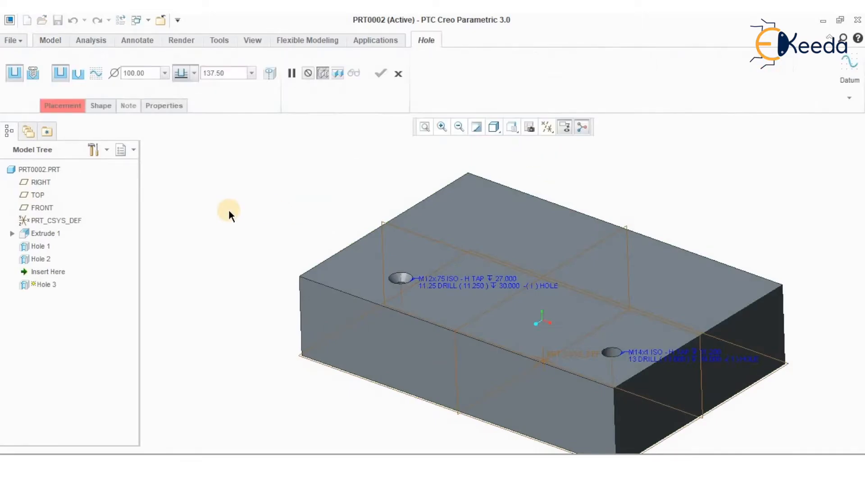
left_click(97, 76)
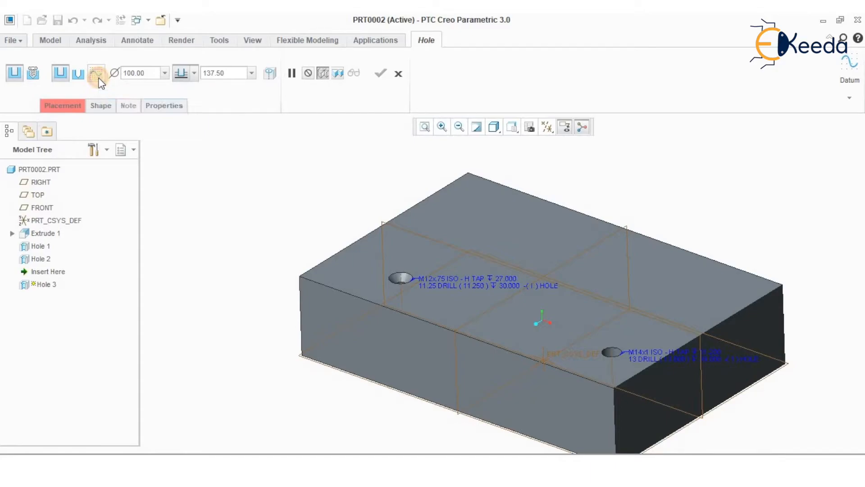
left_click(66, 108)
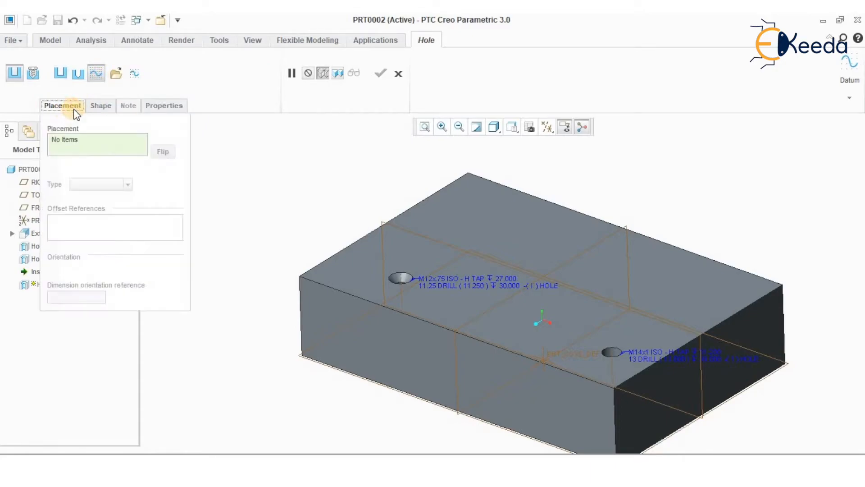
left_click(385, 223)
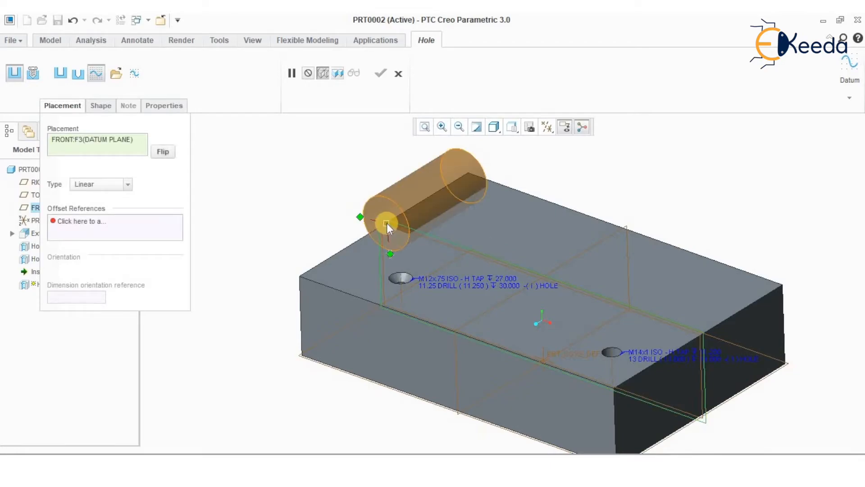
right_click(97, 140)
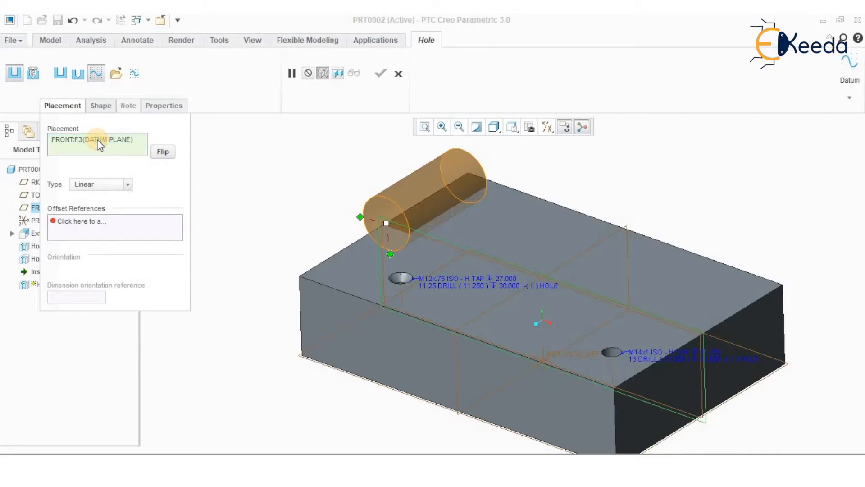
left_click(553, 260)
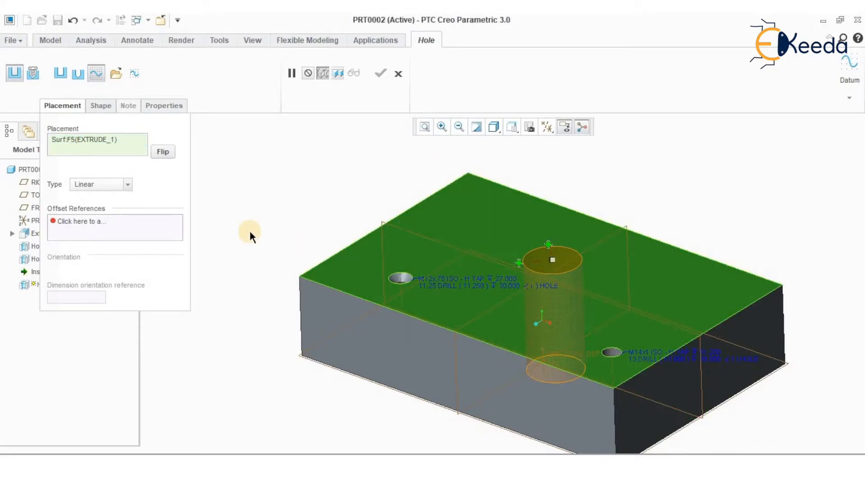
- Reference the sketched hole to the top face's left and back edges, about 205 and 105 away
left_click(81, 223)
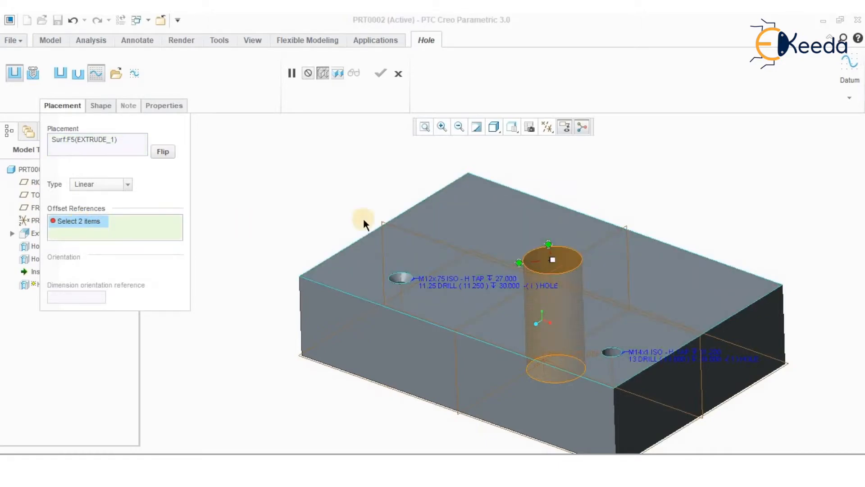
left_click(417, 204)
left_click(531, 195)
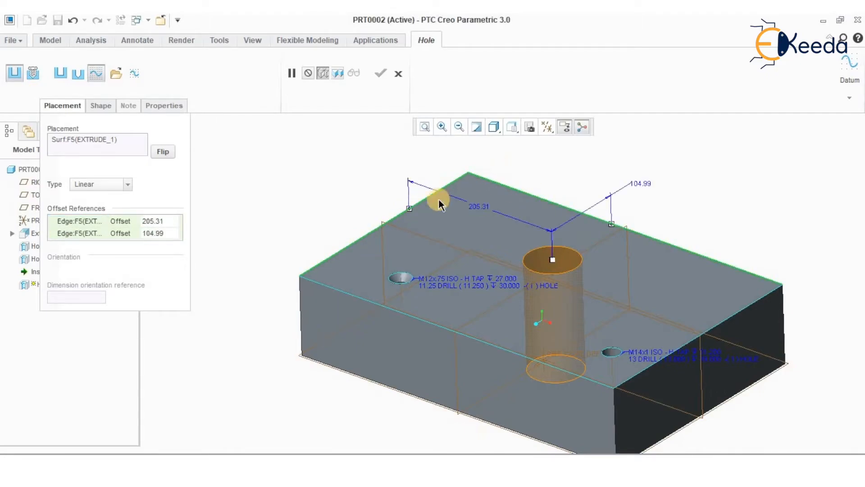
- Open the hole profile sketch and draw a vertical and a horizontal centerline crossing each other
left_click(137, 72)
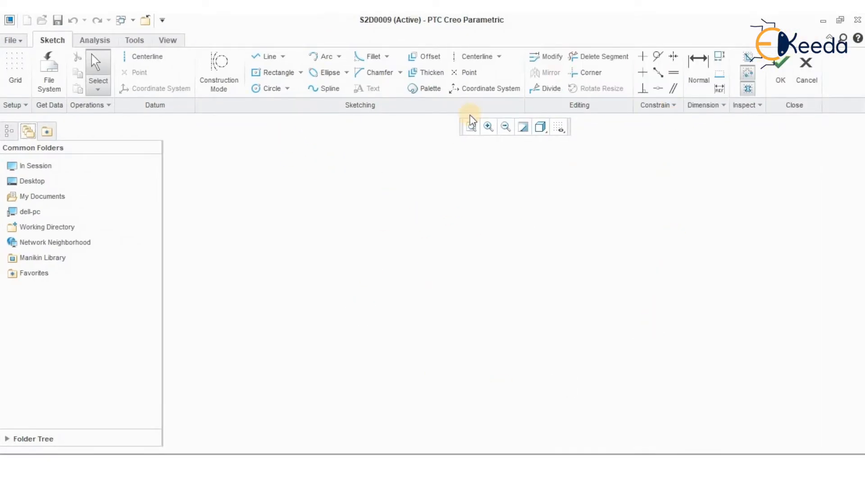
left_click(478, 59)
left_click(455, 164)
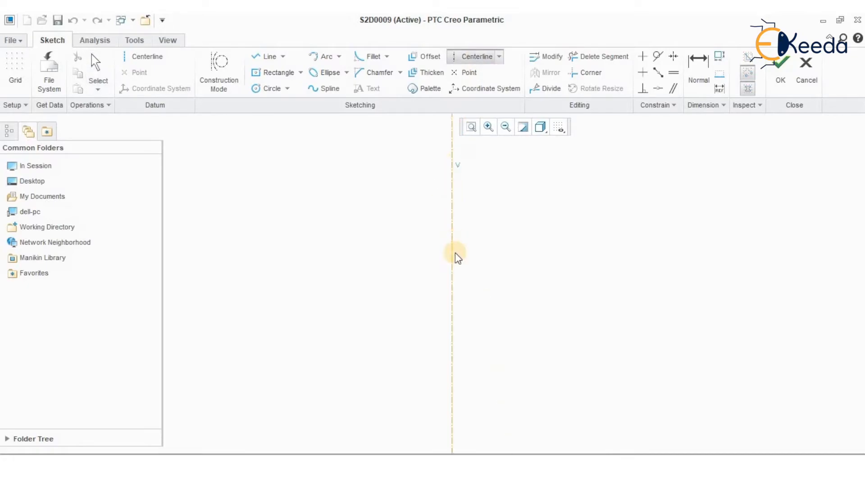
left_click(460, 295)
left_click(346, 292)
left_click(512, 289)
- Draw a closed stepped line profile against the vertical centerline, with sections about 9, 5.3 and 6.4 high and the middle one widest
left_click(268, 57)
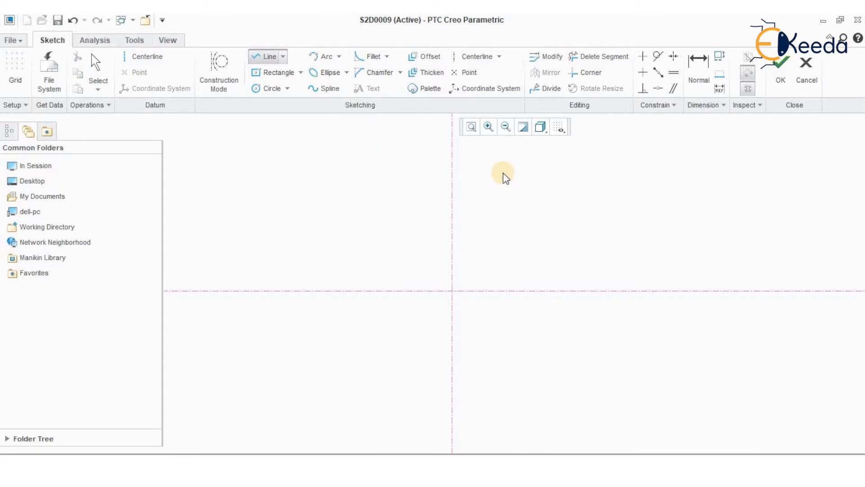
left_click(502, 332)
left_click(562, 331)
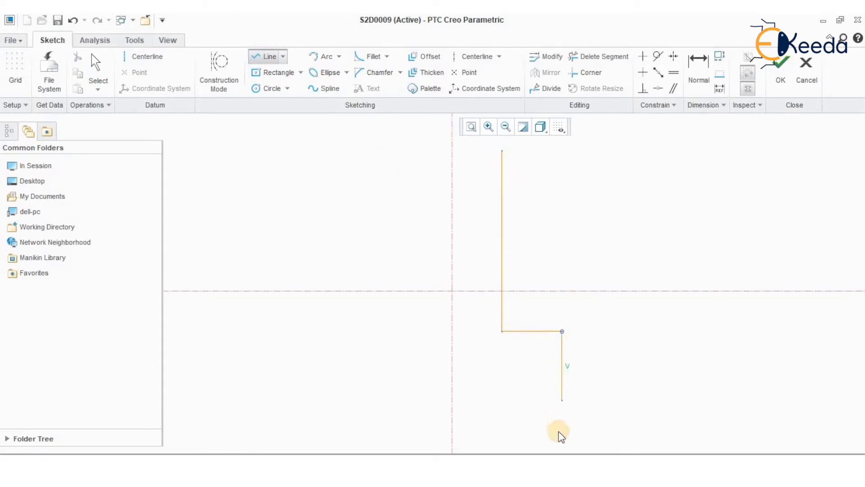
left_click(560, 439)
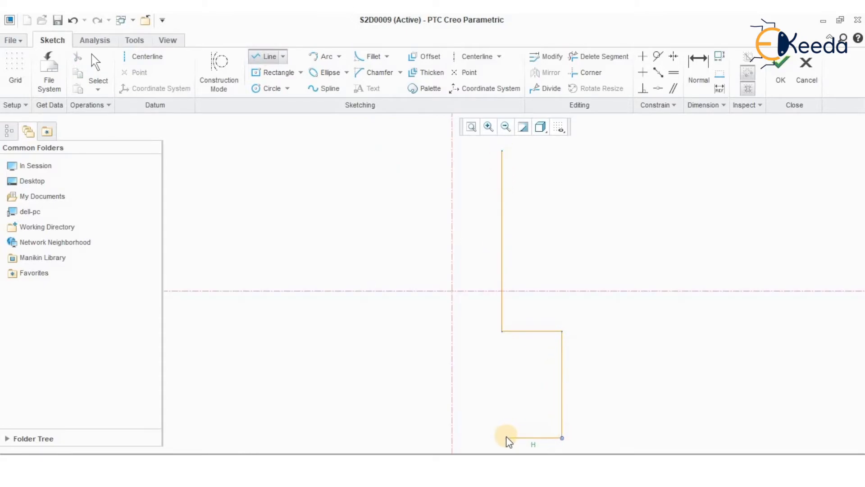
scroll(490, 415, "down", 2)
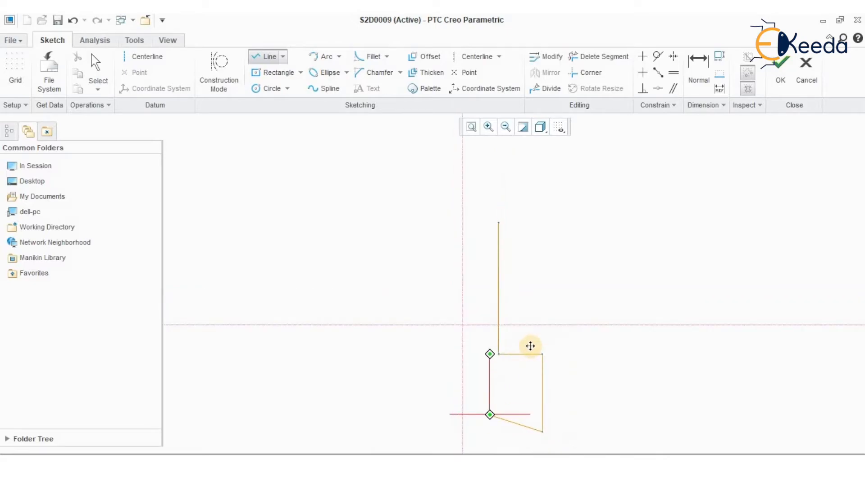
middle_click_drag(542, 379, 550, 271)
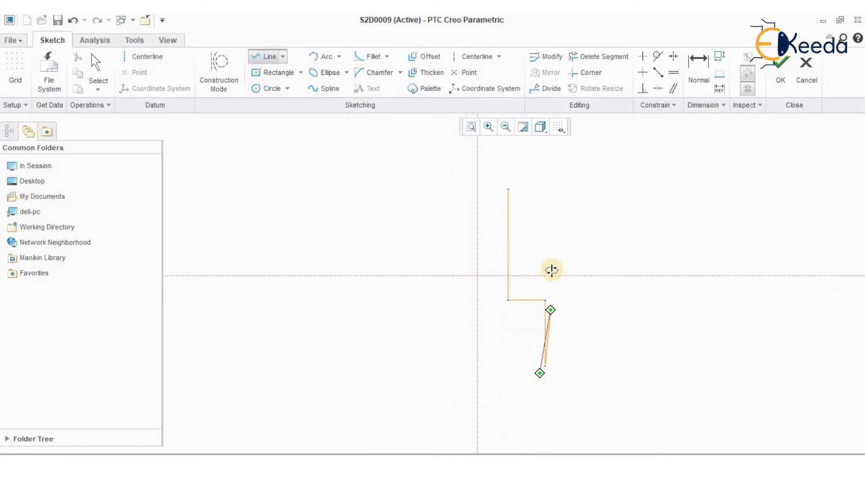
left_click(501, 324)
left_click(501, 404)
left_click(479, 405)
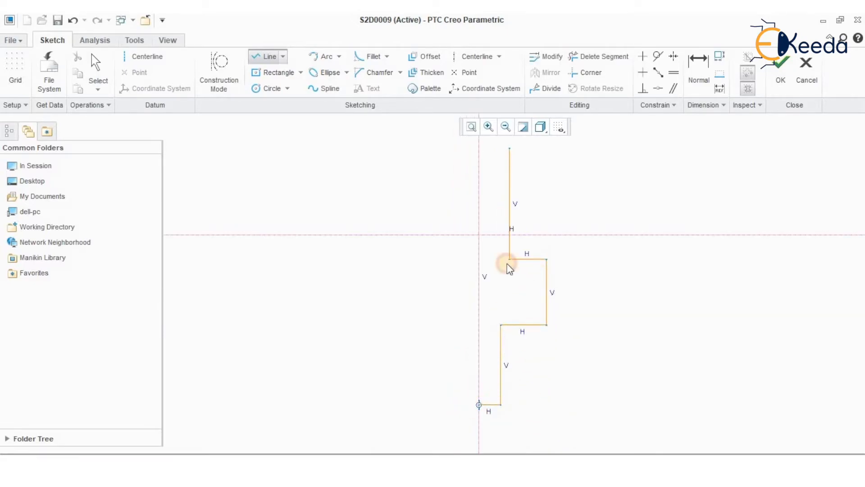
left_click(478, 147)
left_click(510, 147)
middle_click(564, 189)
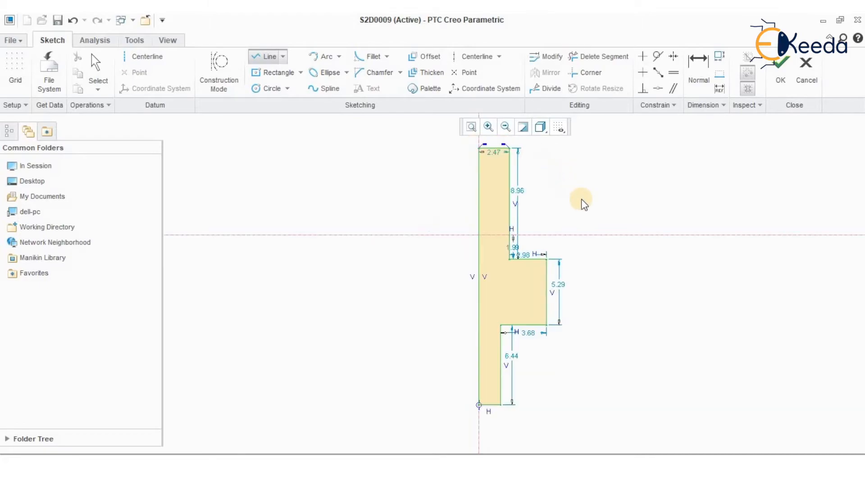
- Set the profile's upper section to a height of 9 and a width of 4
middle_click_drag(582, 203, 567, 226, "ctrl")
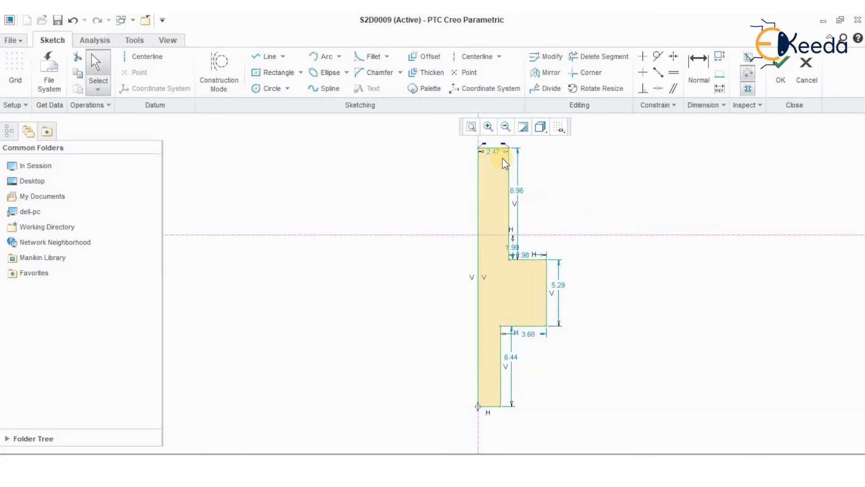
left_click_drag(501, 156, 505, 144)
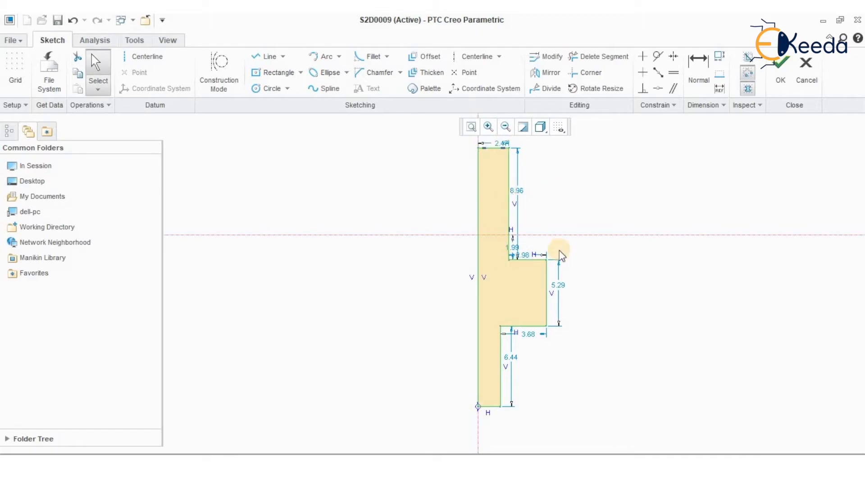
double_click(518, 191)
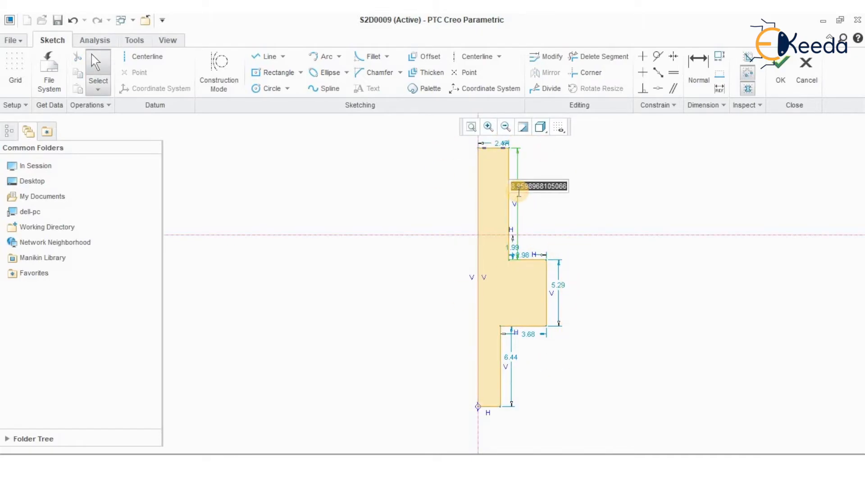
type("9")
key("Return")
double_click(499, 157)
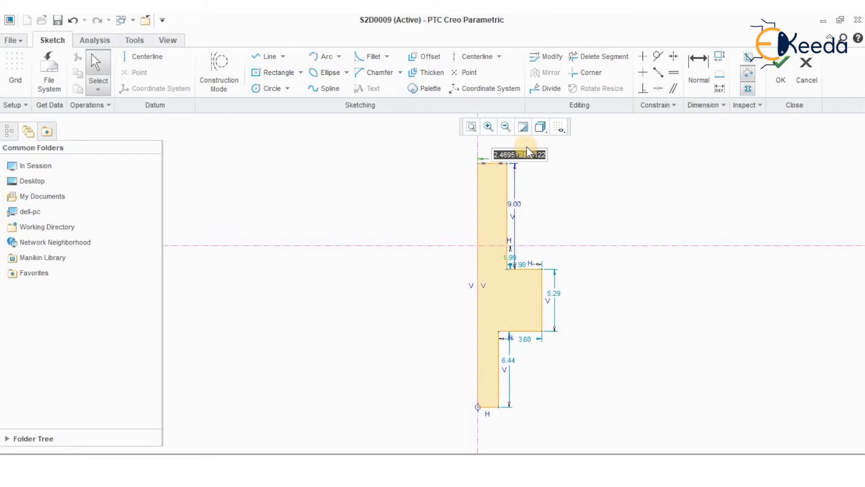
type("4")
key("Return")
- Set the middle section's height to 5, its lower ledge to 3.68 and its upper ledge to 3, and finish the sketch
double_click(564, 295)
type("5")
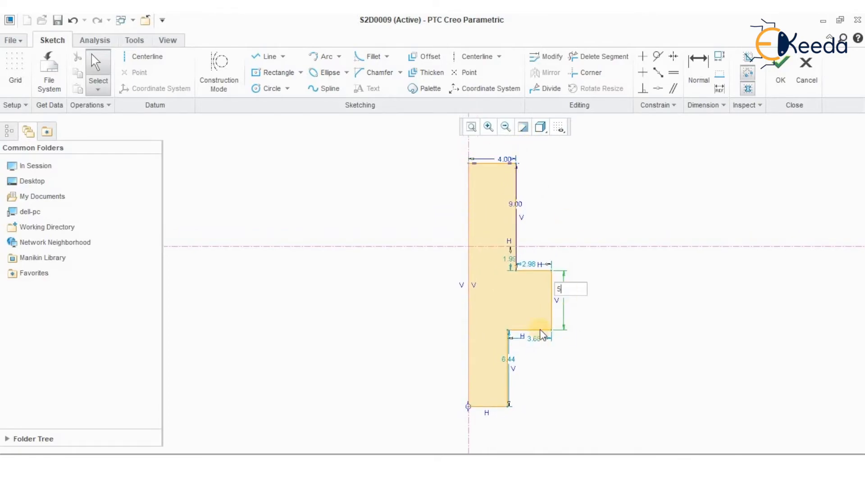
key("Return")
double_click(534, 338)
type("3.6805024565134")
key("Return")
double_click(529, 265)
type("3")
key("Return")
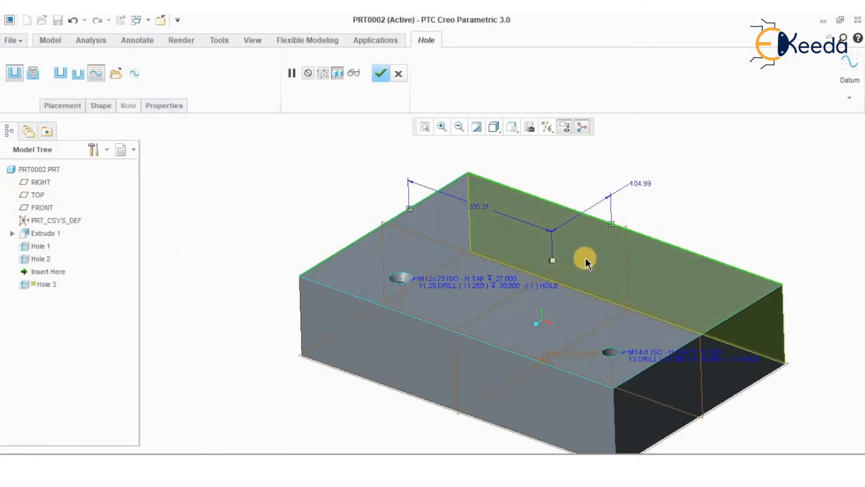
- Set the sketched hole's offsets from the left and back edges to 100 each
middle_click_drag(585, 254, 567, 238, "ctrl")
double_click(424, 192)
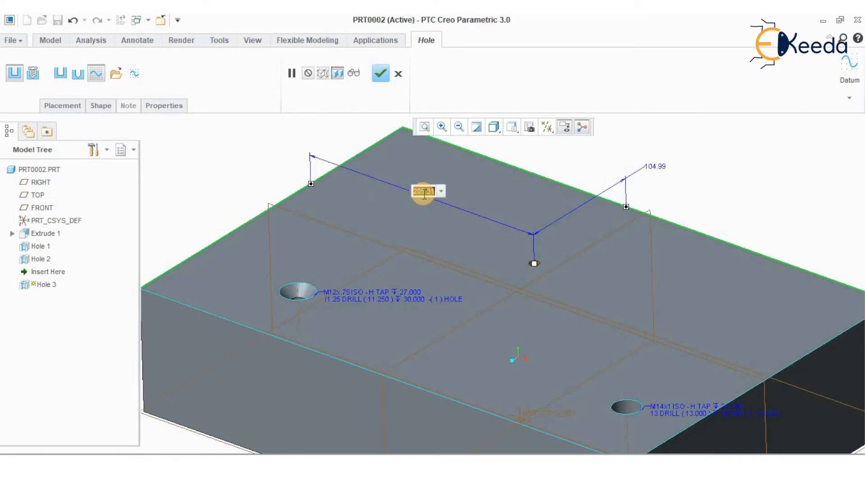
type("100")
key("Return")
middle_click_drag(474, 289, 509, 261)
double_click(618, 178)
type("100")
key("Return")
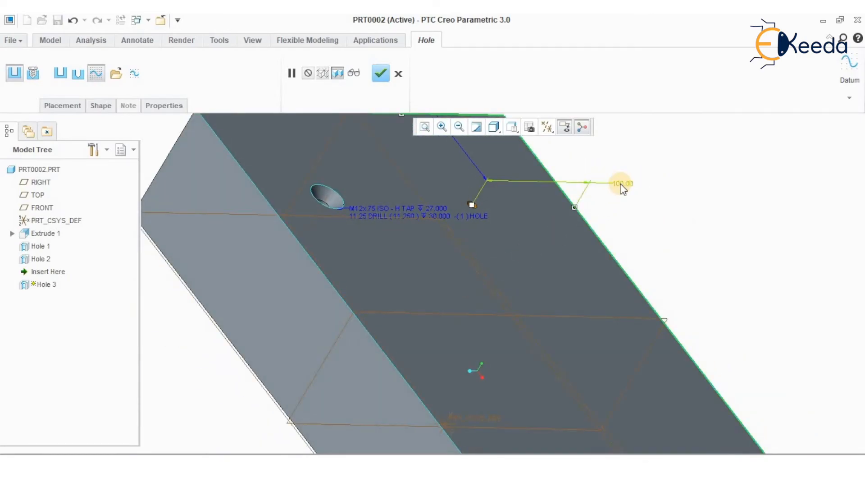
- Set the sketched hole's offsets from the back and left edges to 50 each
left_click(496, 130)
left_click(523, 148)
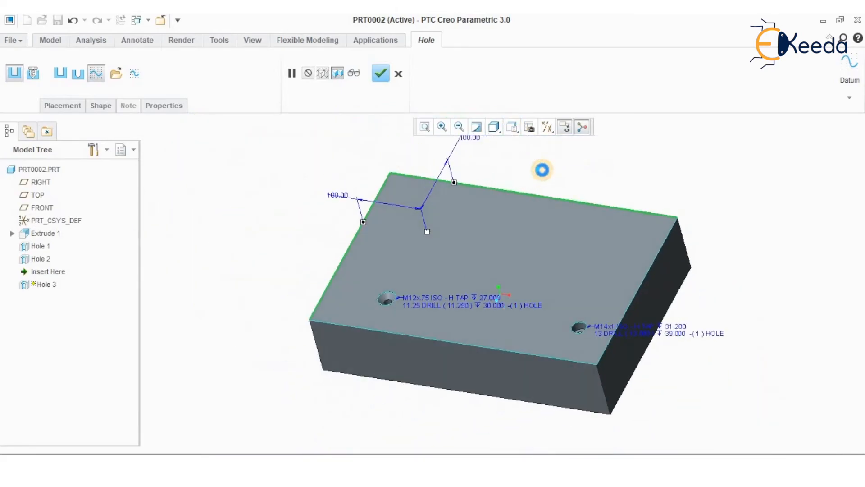
double_click(448, 152)
type("60")
key("Return")
double_click(310, 208)
type("50")
key("Return")
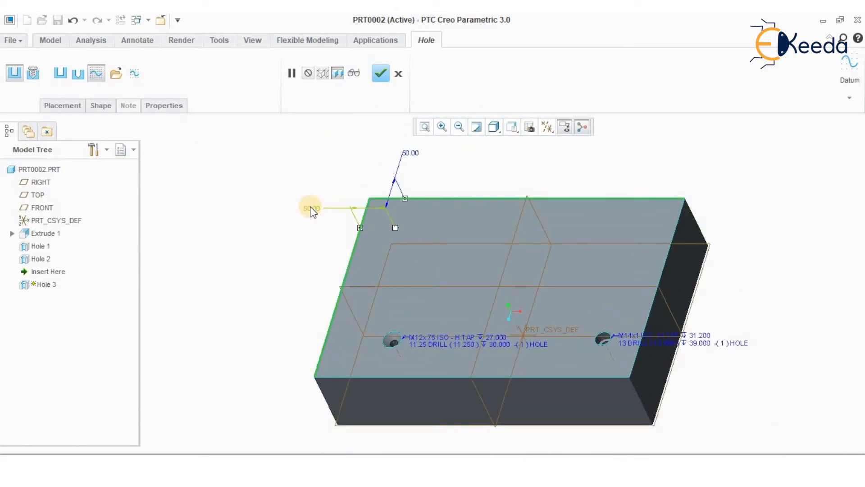
- Show the model's hidden edges to check the sketched hole's profile, and complete the hole
left_click(495, 127)
left_click(528, 199)
middle_click_drag(402, 176, 450, 261)
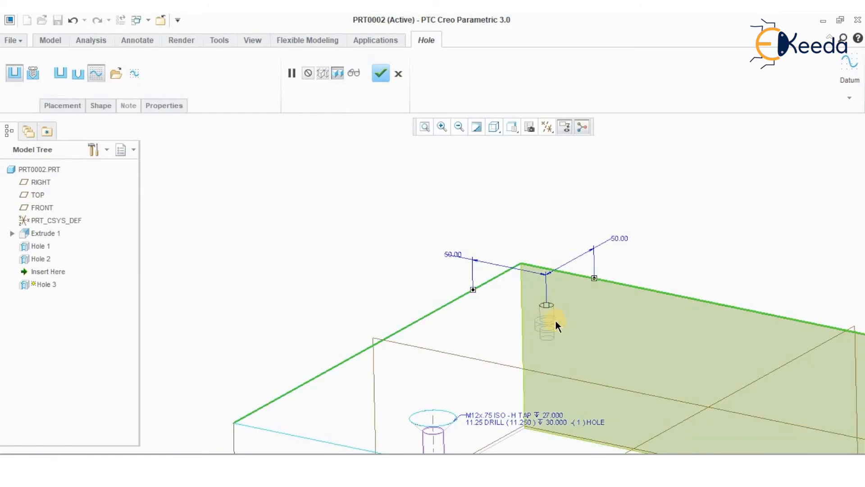
middle_click_drag(374, 272, 374, 153, "ctrl")
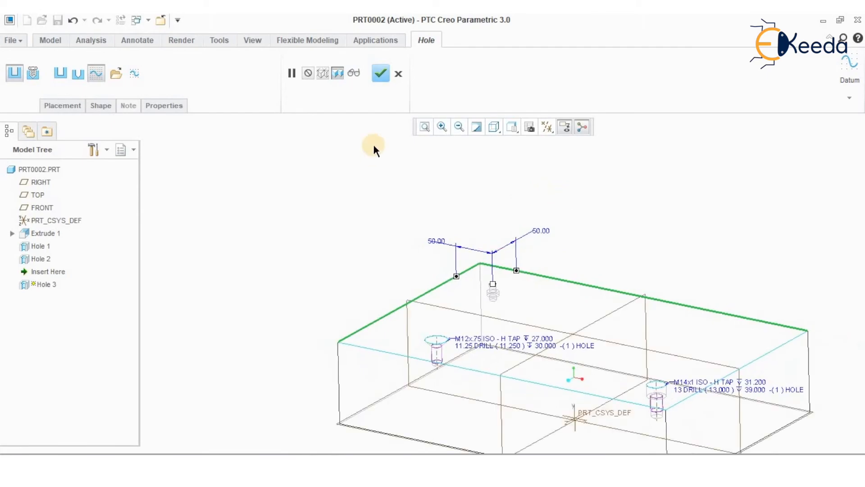
left_click(458, 215)
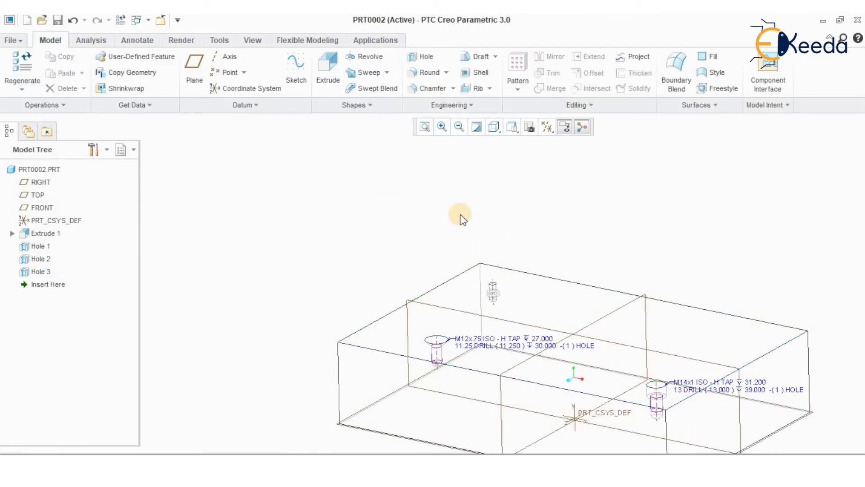
- Inspect the three hole shapes inside the block and return the model to shaded display
middle_click_drag(598, 237, 564, 153, "shift")
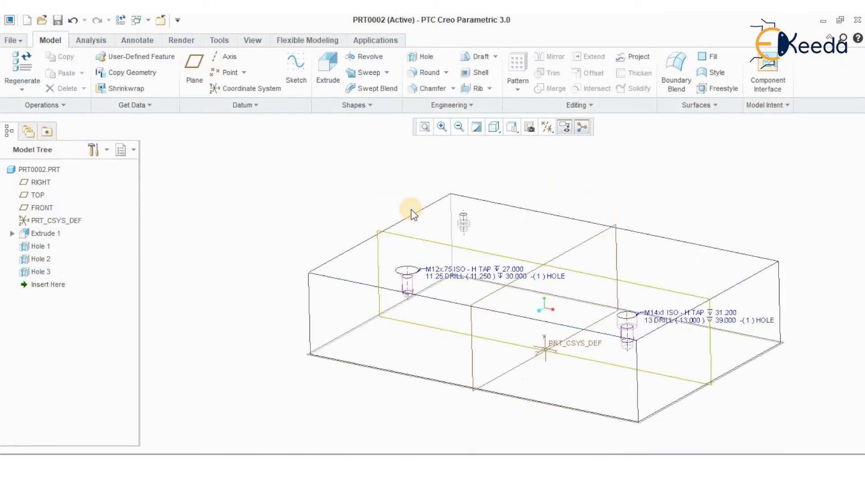
left_click(507, 323)
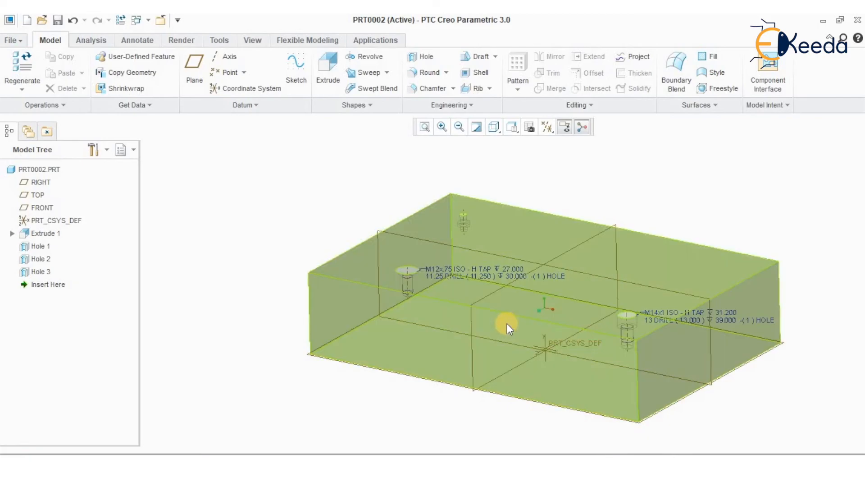
left_click(402, 275)
left_click(622, 332)
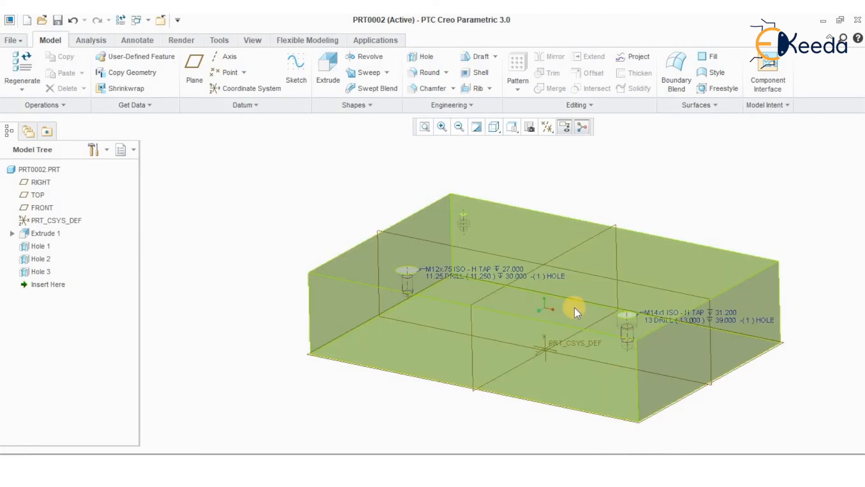
left_click(539, 184)
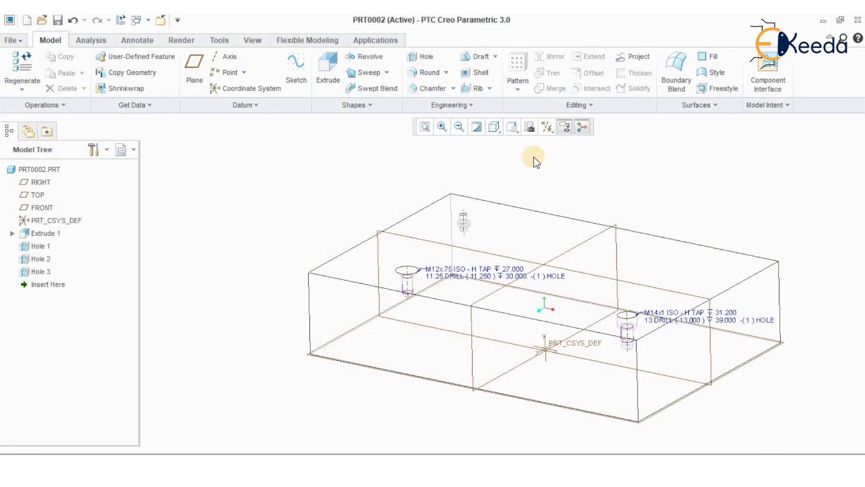
left_click(494, 127)
left_click(529, 156)
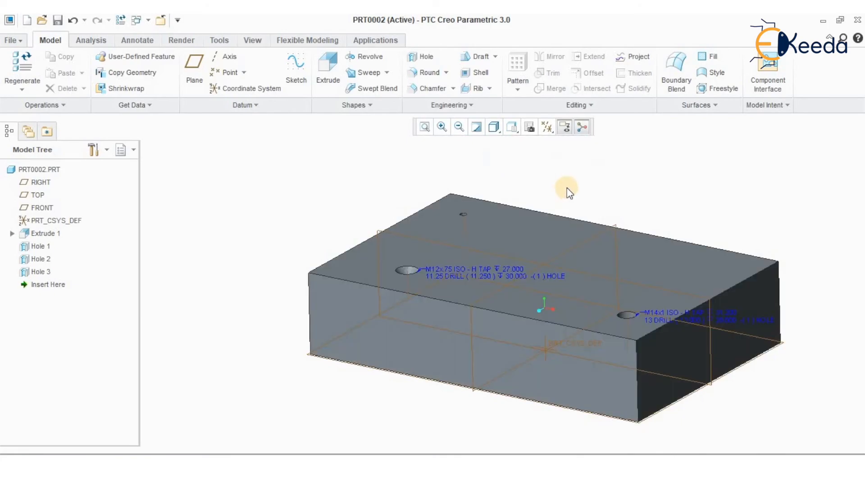
scroll(566, 203, "up", 2)
scroll(569, 186, "down", 2)
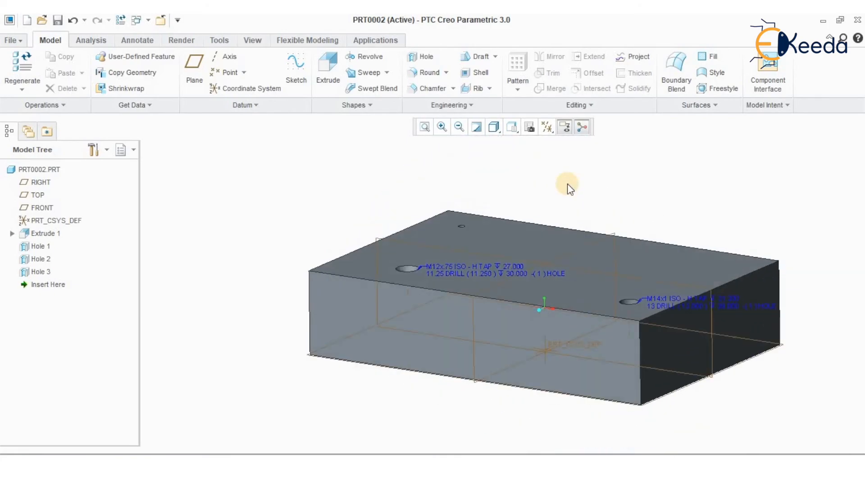
middle_click_drag(567, 183, 573, 191)
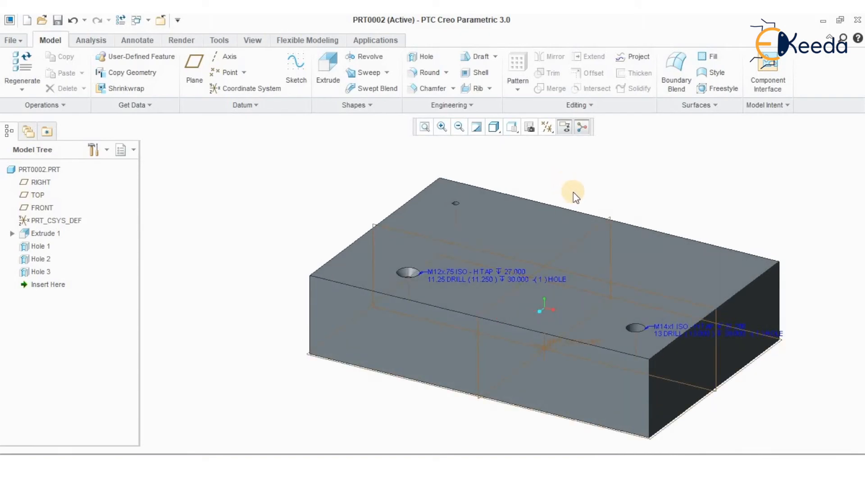